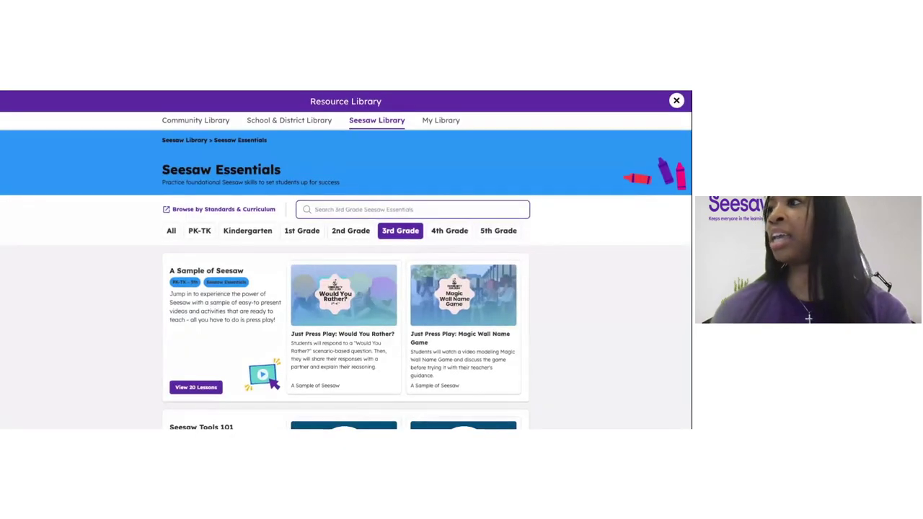
Step: Close the resource library and open the class journal
left_click(677, 100)
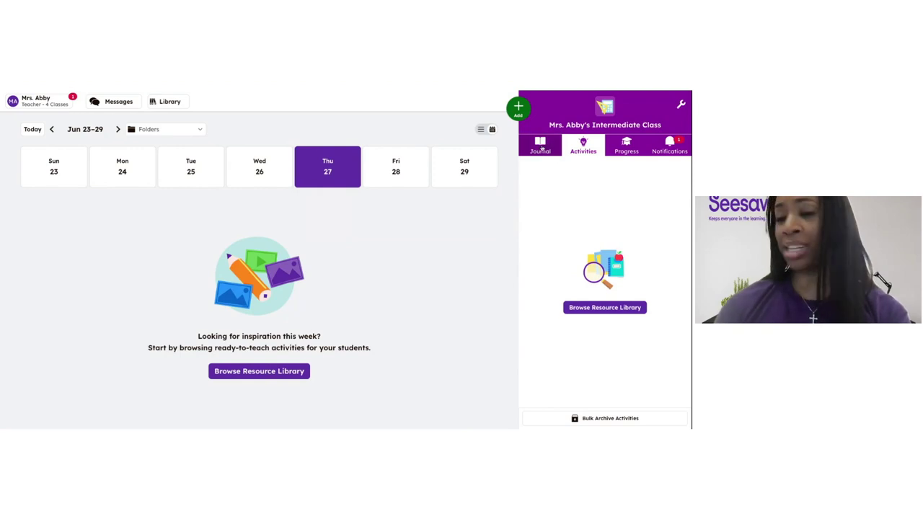
left_click(541, 146)
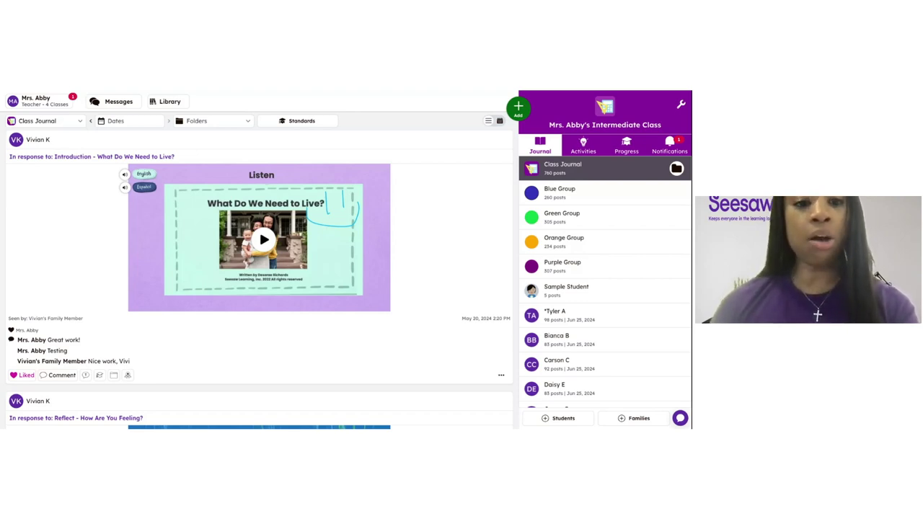
Step: Open the resource library's Seesaw Essentials for 3rd Grade and view all lessons in the Highlights collection
left_click(171, 102)
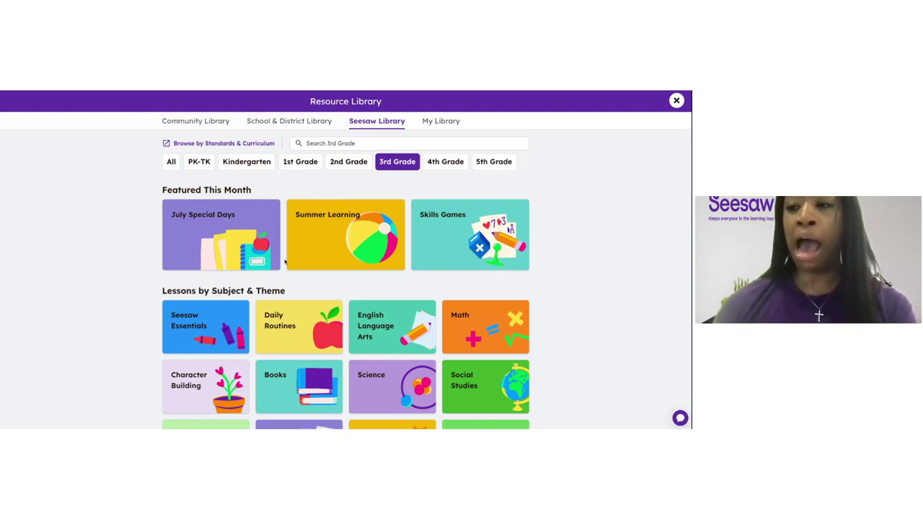
scroll(282, 272, "down", 1)
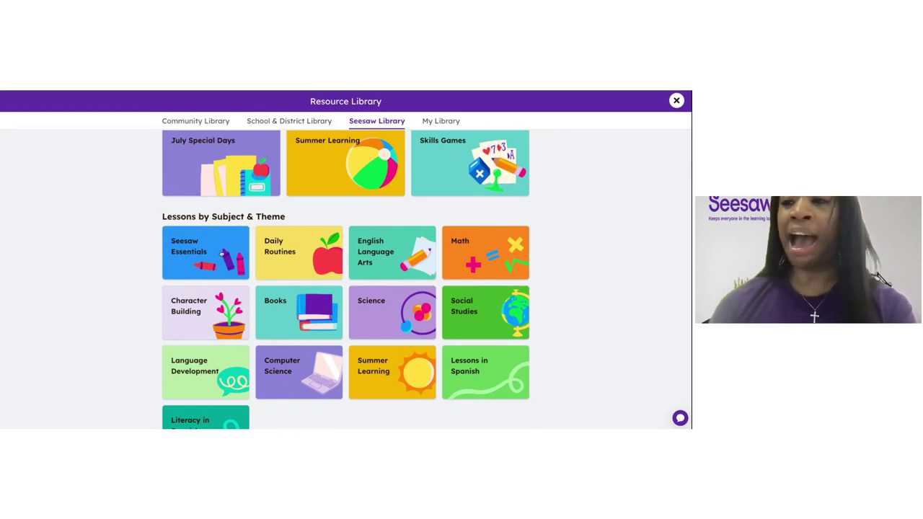
left_click(206, 256)
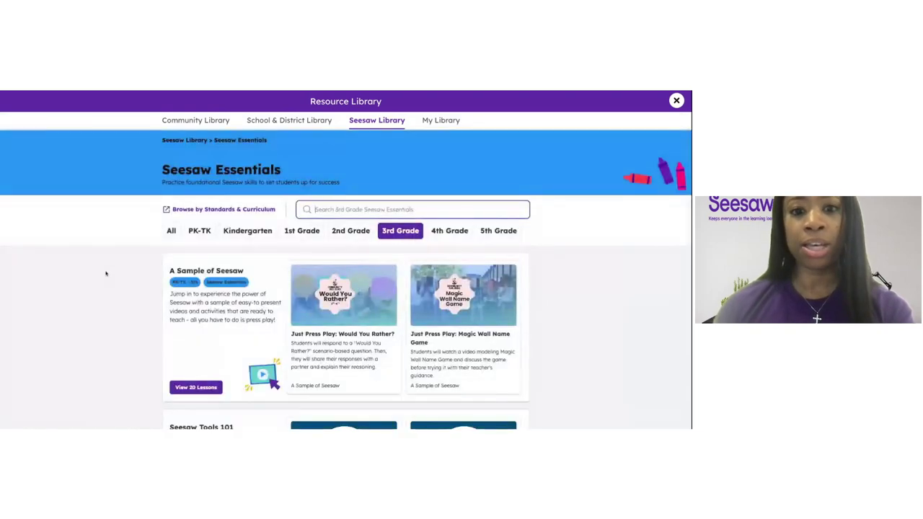
scroll(132, 287, "down", 5)
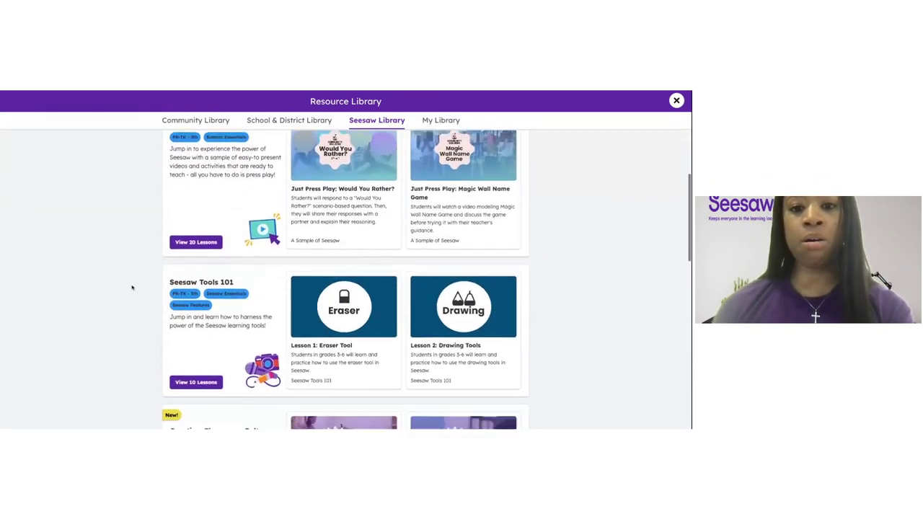
scroll(213, 293, "down", 5)
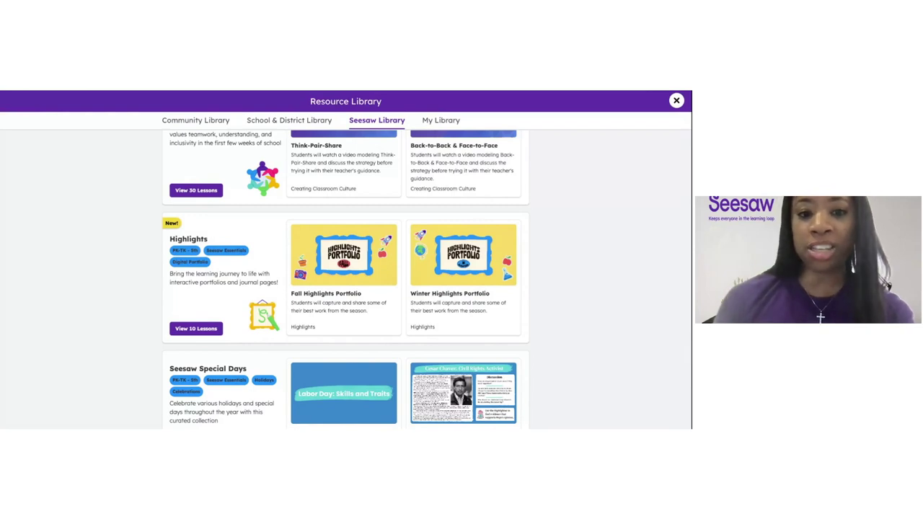
scroll(264, 258, "down", 1)
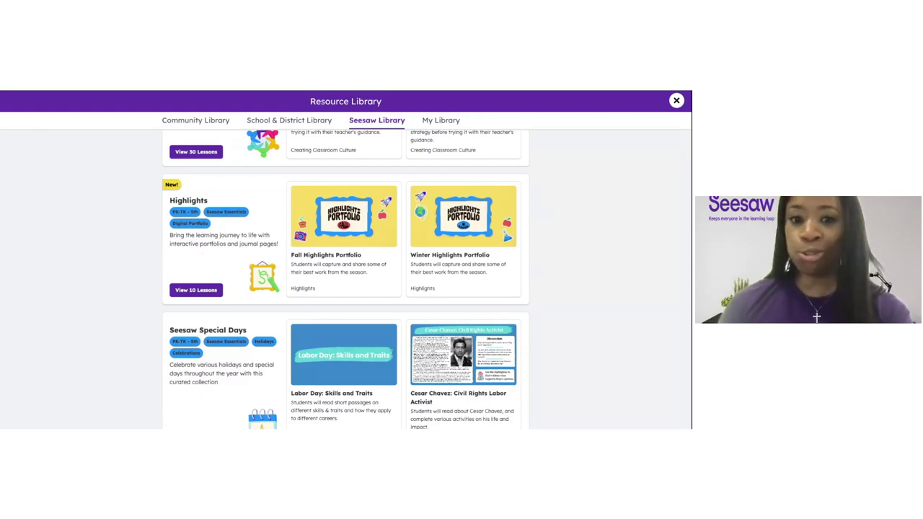
left_click(199, 290)
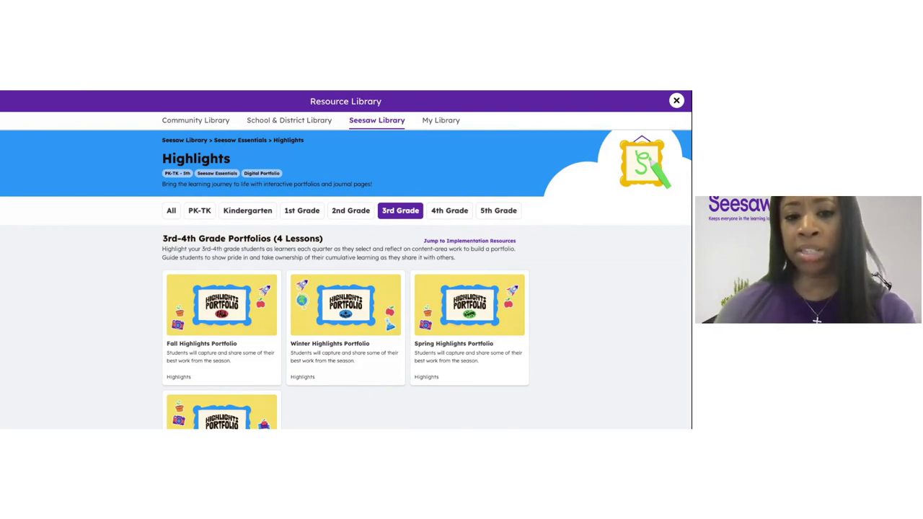
Step: Open the ELA Highlights Pages lesson from the 3rd-4th Grade Pages and view Independent Reading: Nonfiction as a student
scroll(346, 281, "down", 1)
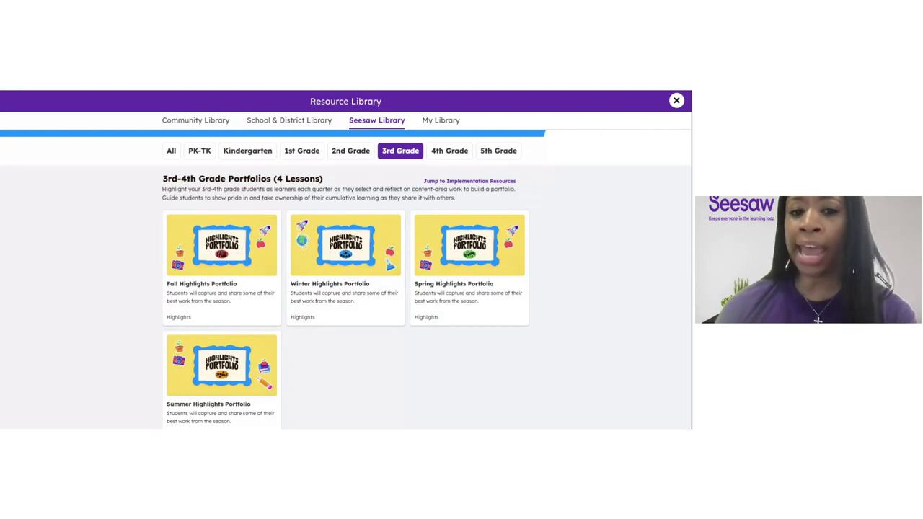
scroll(346, 281, "down", 3)
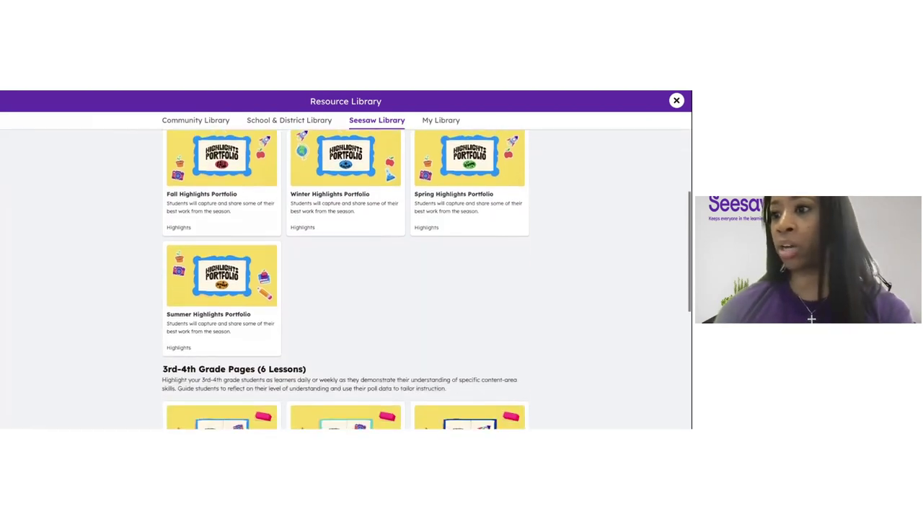
scroll(338, 282, "down", 3)
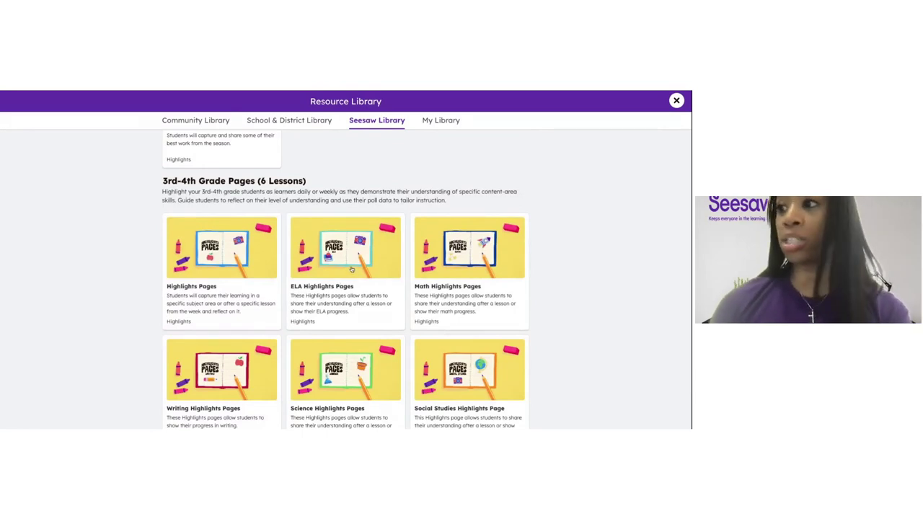
left_click(351, 270)
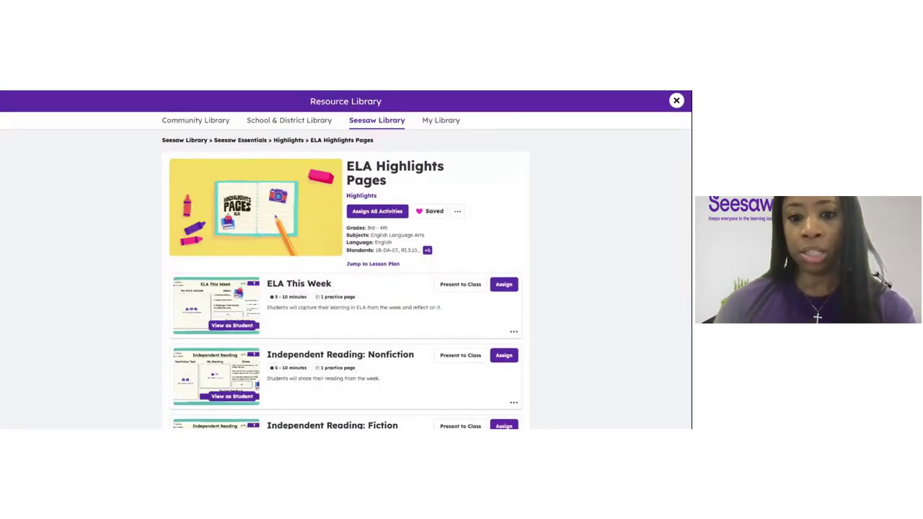
scroll(121, 303, "down", 2)
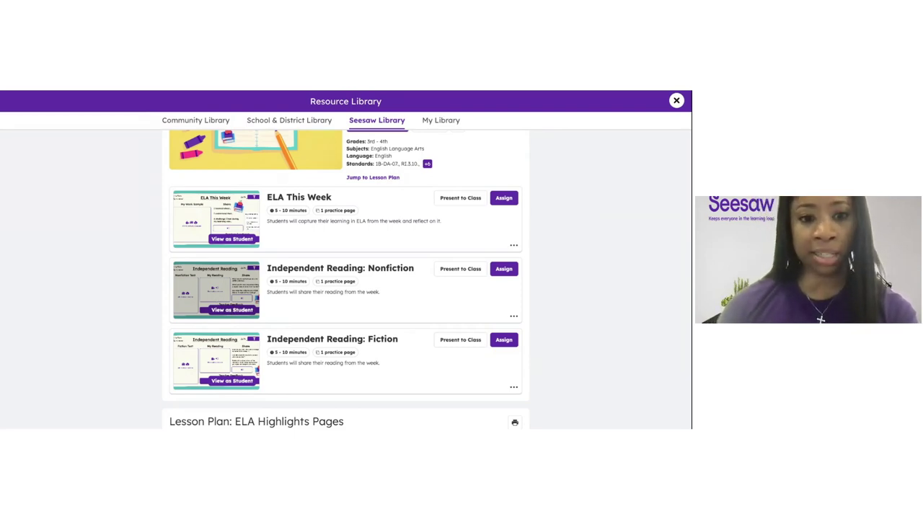
left_click(232, 310)
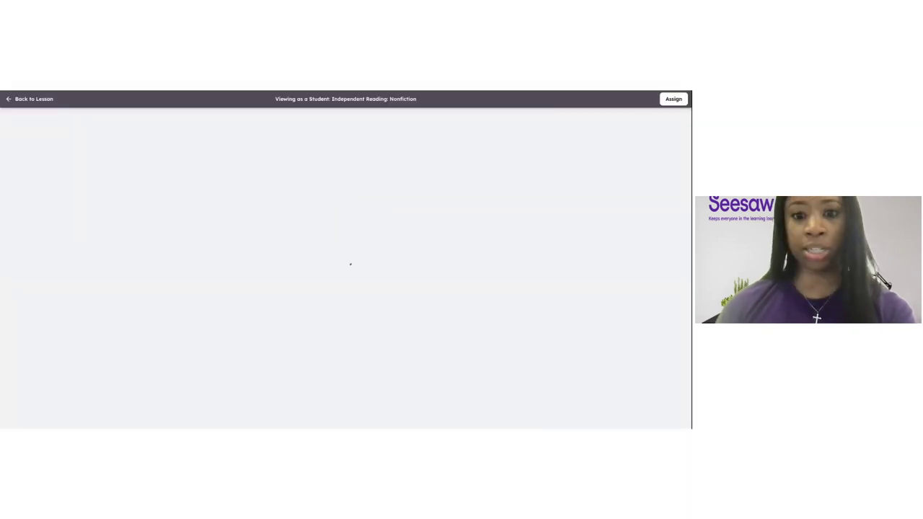
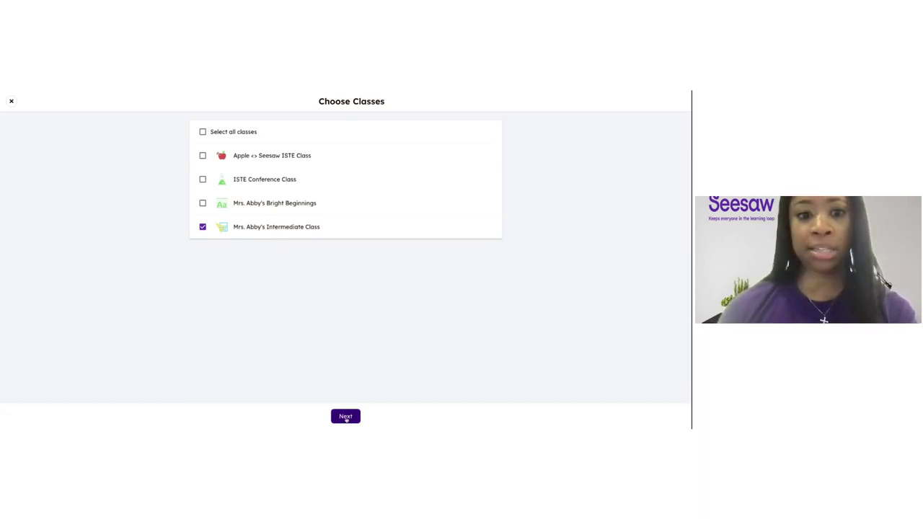
Step: Confirm the Intermediate Class for the assignment and look at the start date options without changing them
left_click(345, 417)
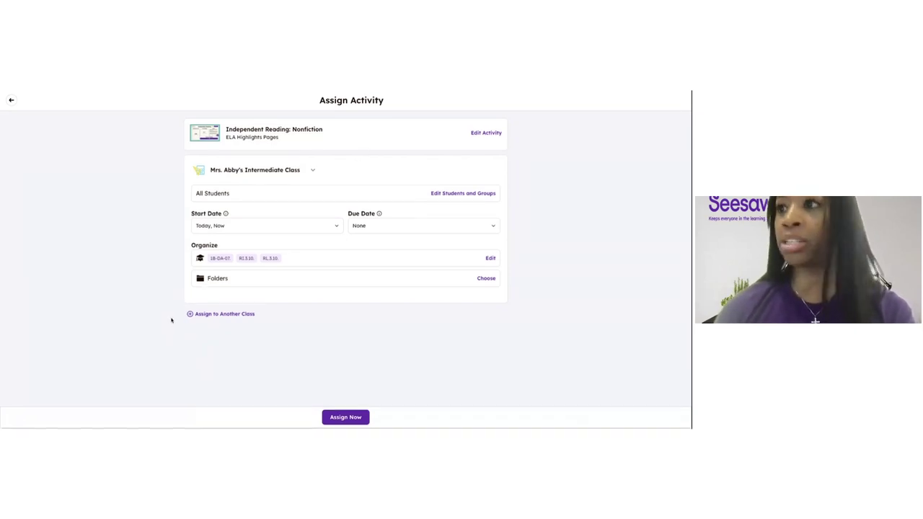
left_click(237, 231)
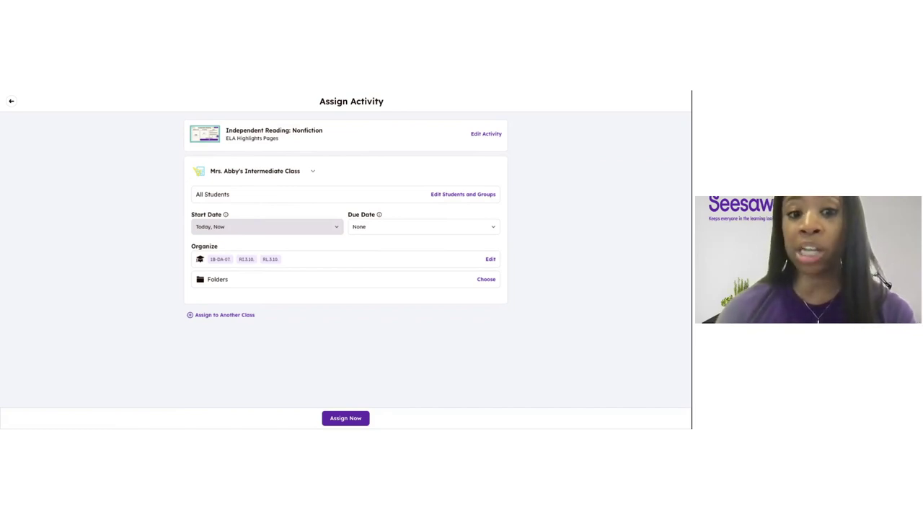
left_click(336, 228)
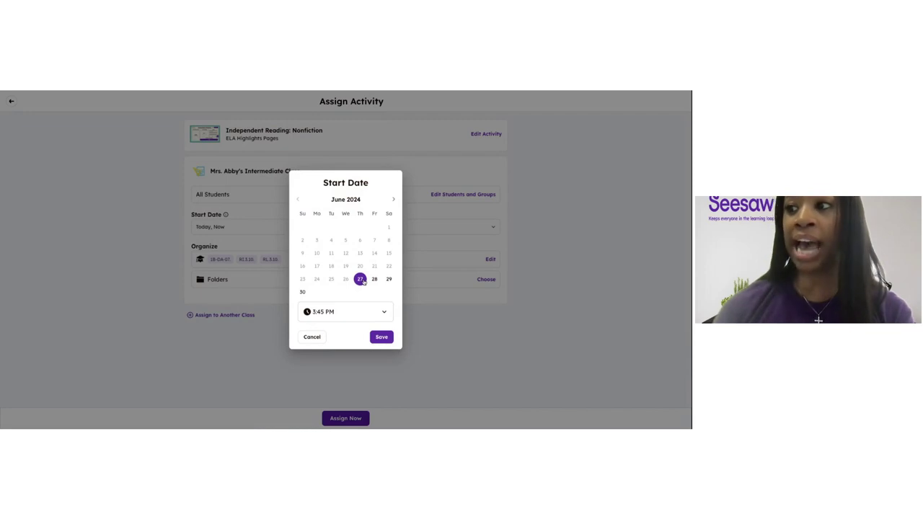
left_click(312, 337)
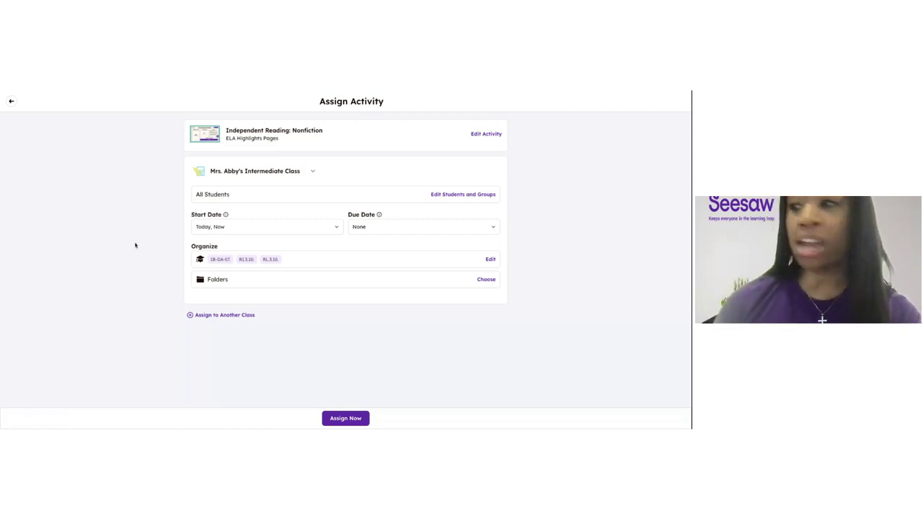
Step: Remove the RL.3.10 and RI.3.10 standards from the activity, look through all available standards and save the tags
left_click(490, 259)
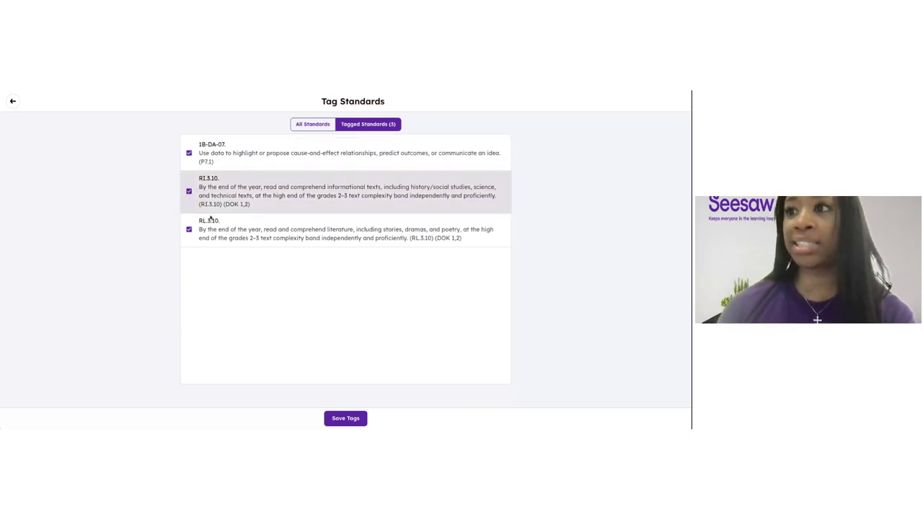
left_click(189, 230)
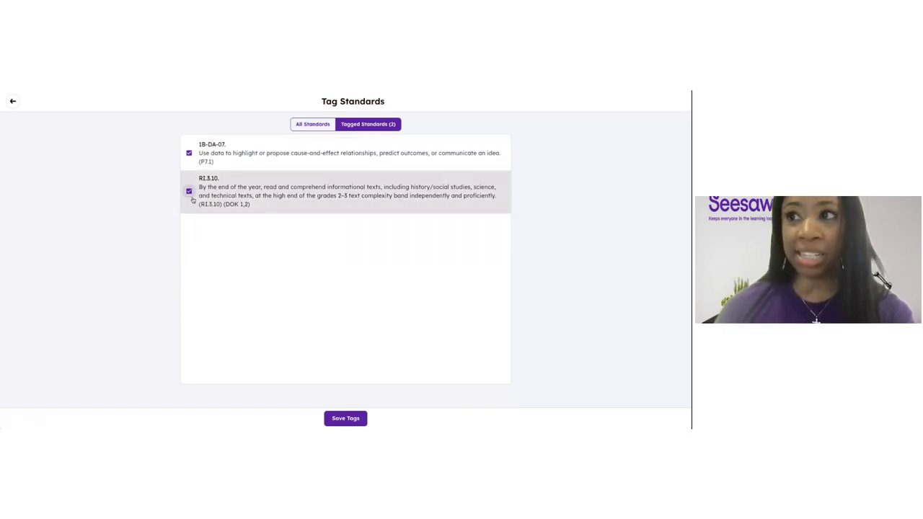
left_click(189, 192)
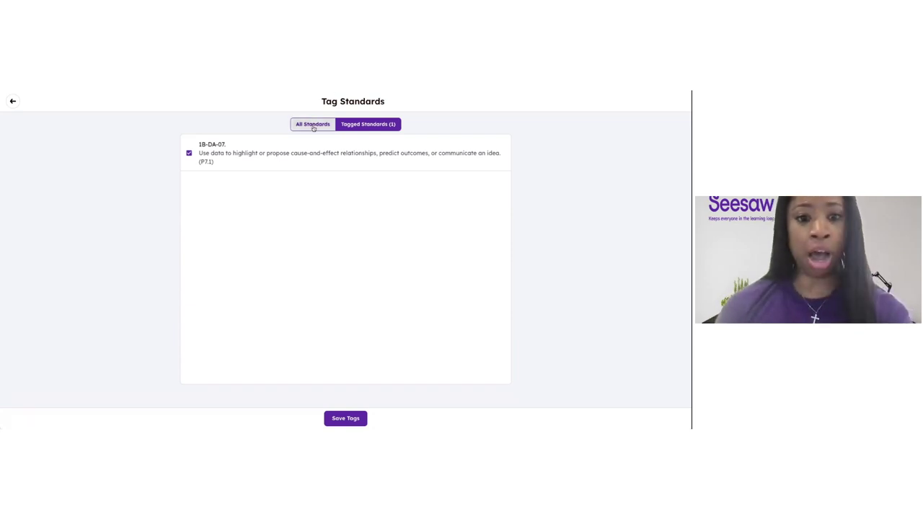
left_click(313, 126)
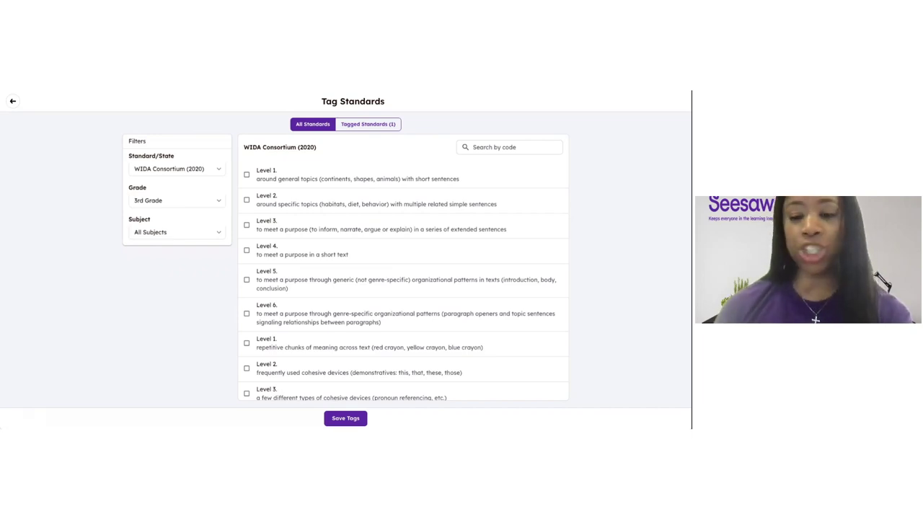
left_click(351, 424)
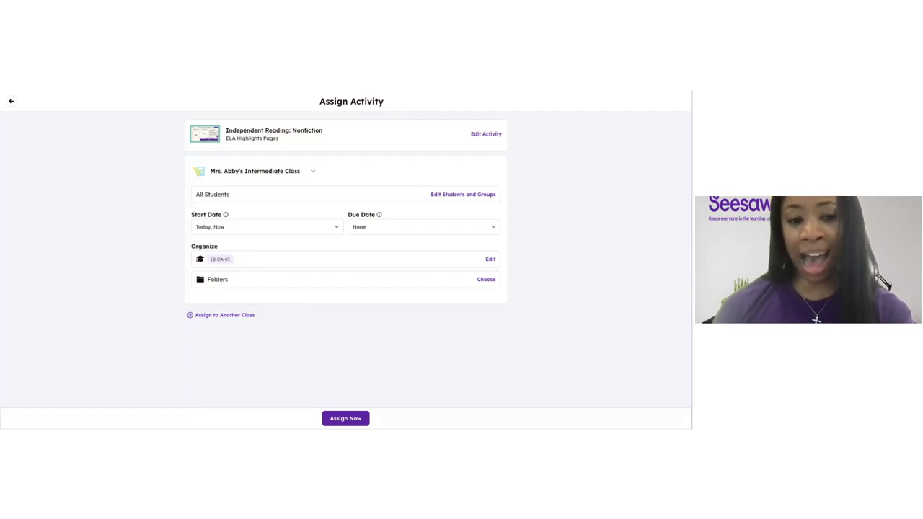
Step: Assign the Independent Reading: Nonfiction activity and go to the class it was assigned to
left_click(345, 420)
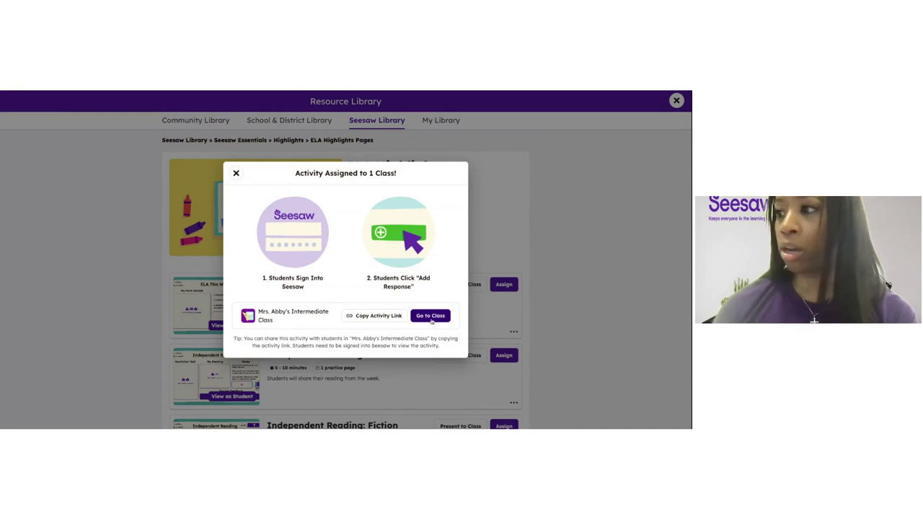
left_click(432, 321)
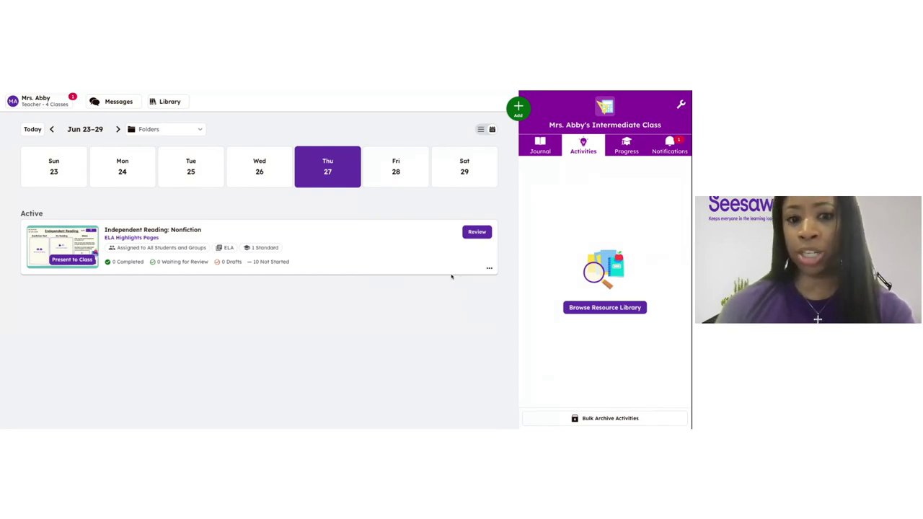
Step: Open the ELA Highlights Pages lesson from the assigned activity, preview Independent Reading: Nonfiction and return to the lesson
left_click(130, 238)
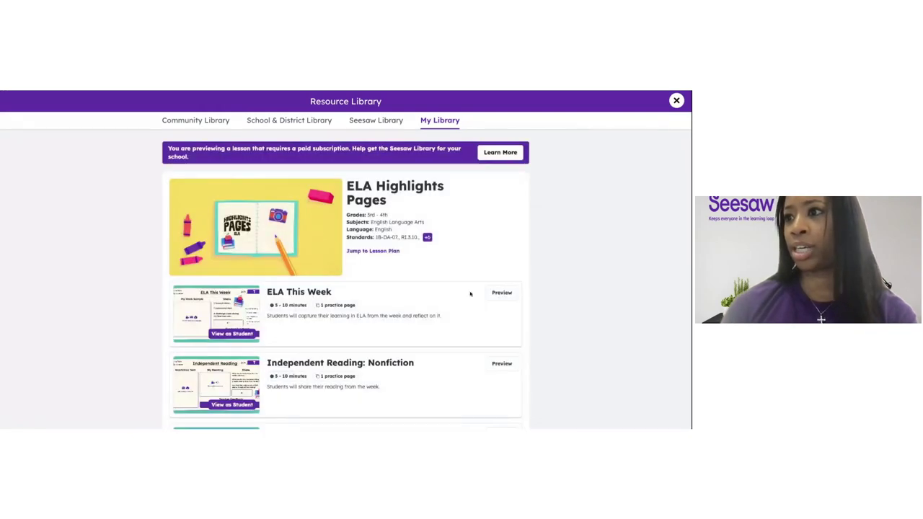
scroll(382, 320, "down", 1)
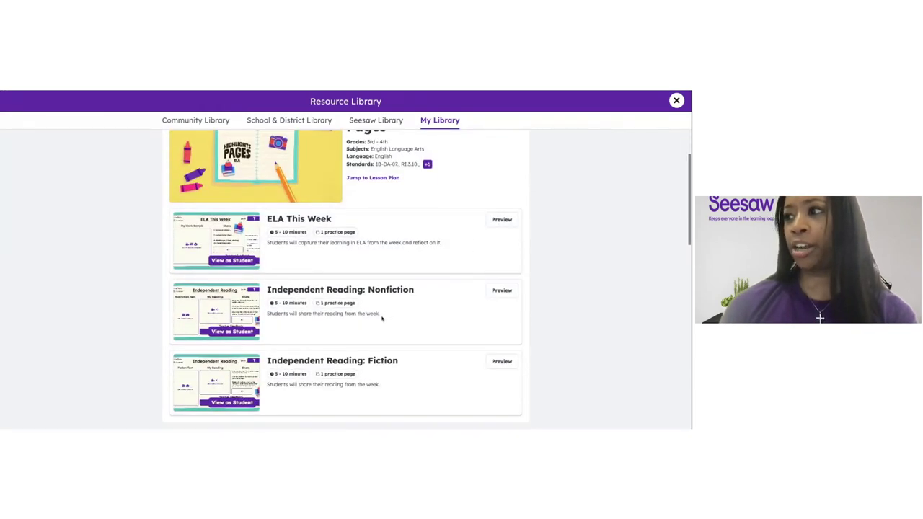
left_click(502, 291)
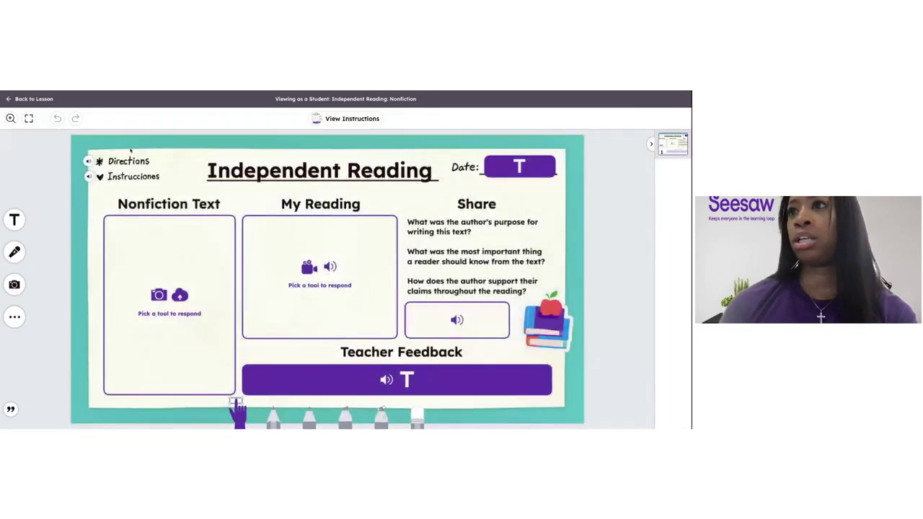
left_click(33, 99)
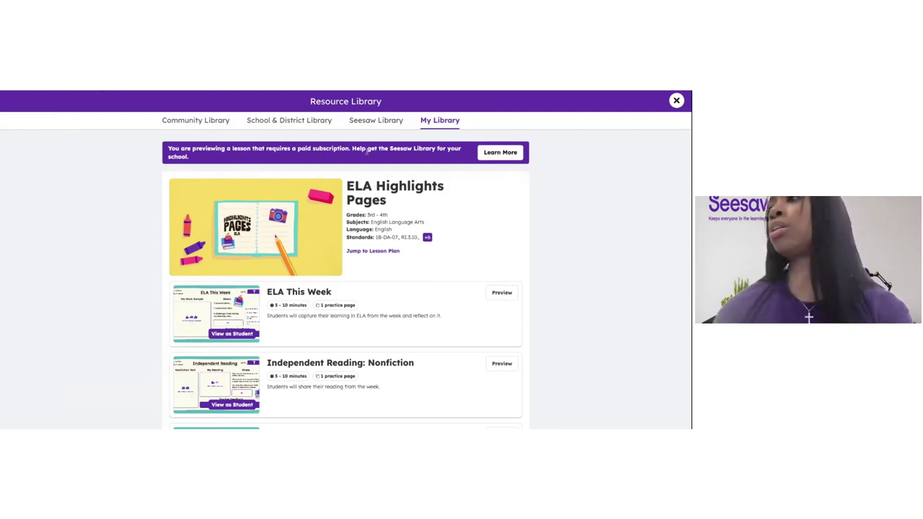
Step: Go back to the Seesaw Library and reopen the Highlights collection under Seesaw Essentials
left_click(374, 121)
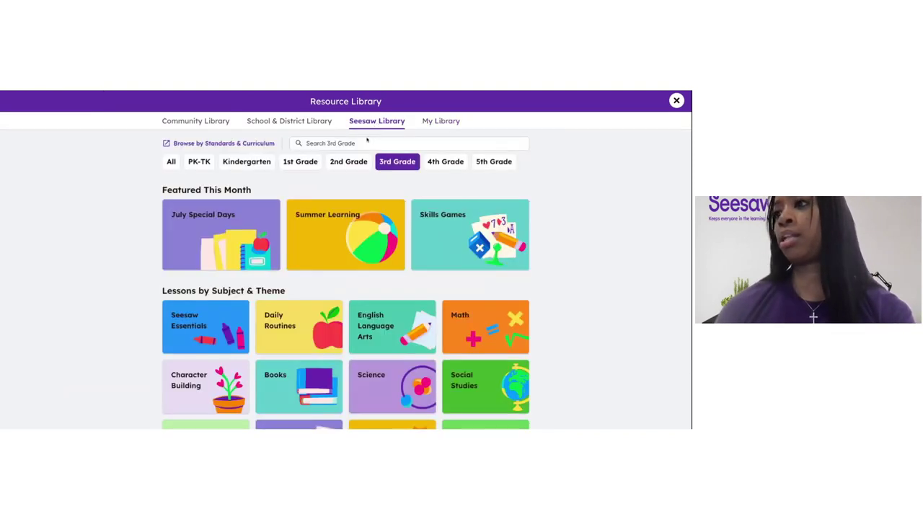
left_click(205, 349)
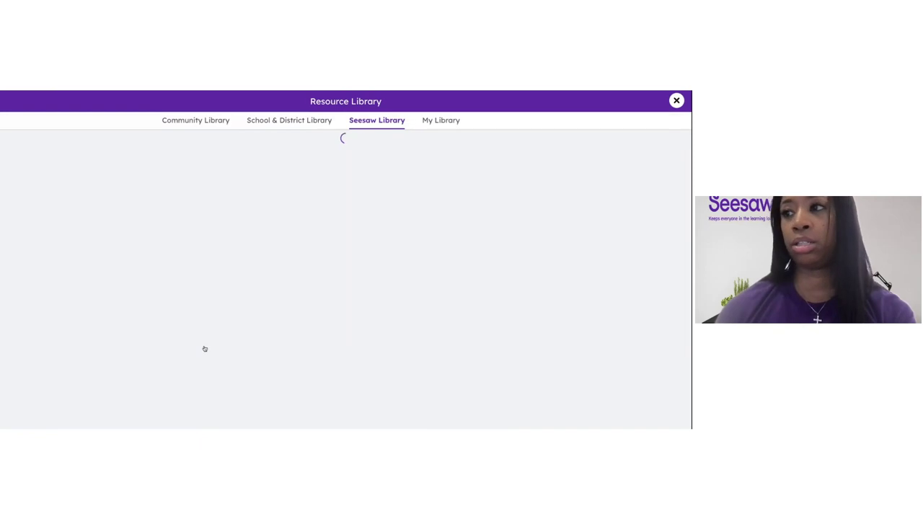
scroll(208, 278, "down", 8)
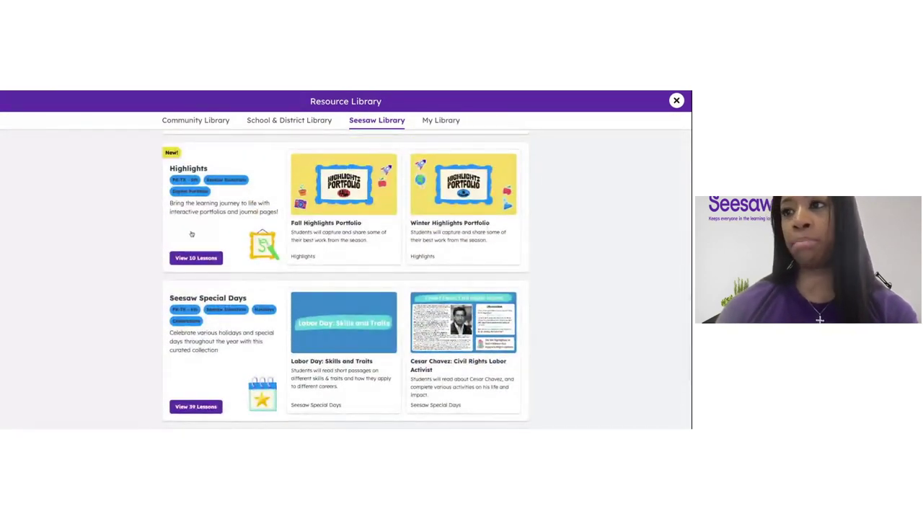
left_click(195, 258)
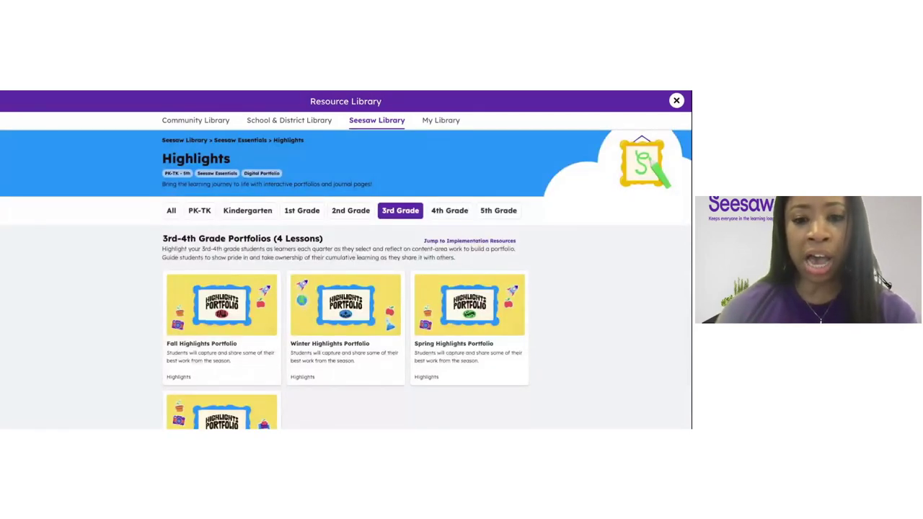
Step: Open the ELA Highlights Pages lesson from the 3rd-4th Grade Pages and present Independent Reading: Nonfiction to the class
scroll(346, 279, "down", 5)
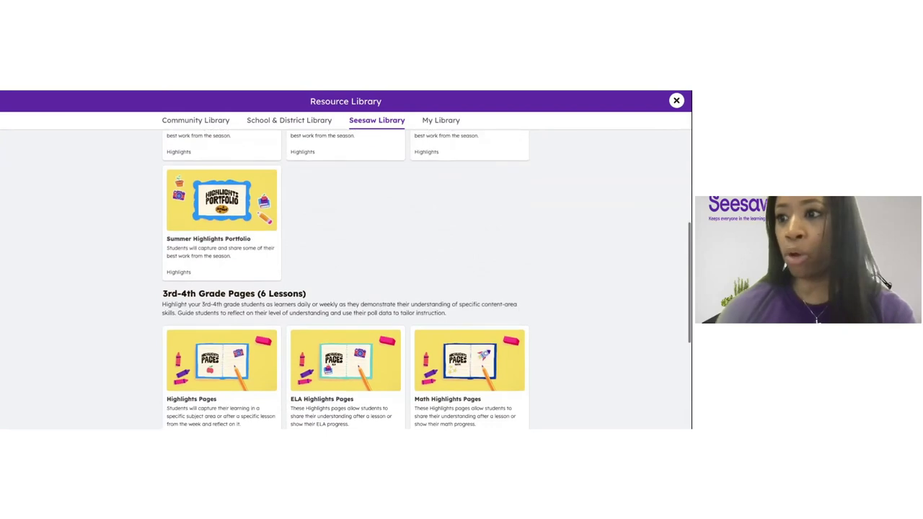
scroll(410, 275, "down", 3)
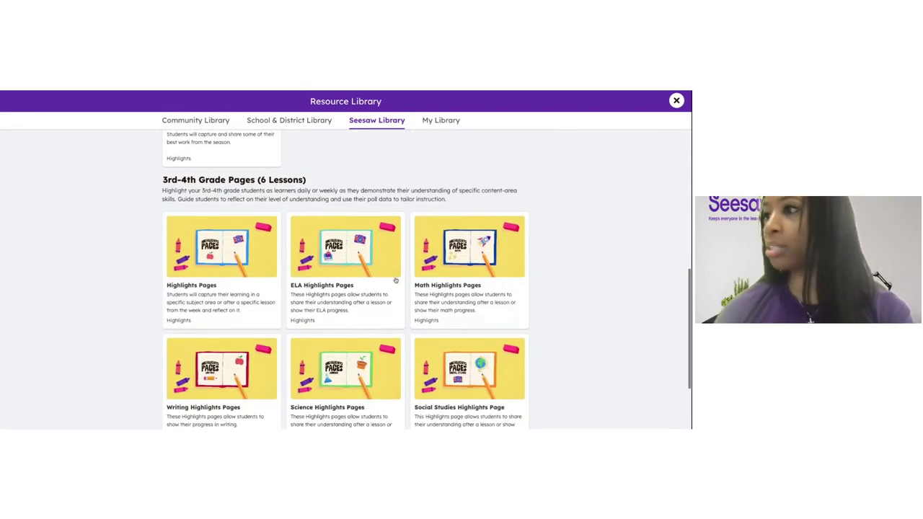
left_click(315, 287)
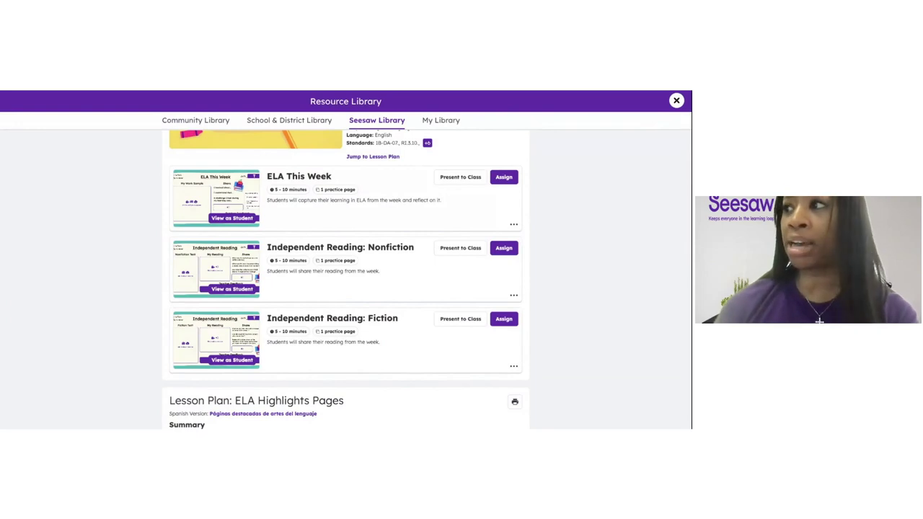
left_click(460, 249)
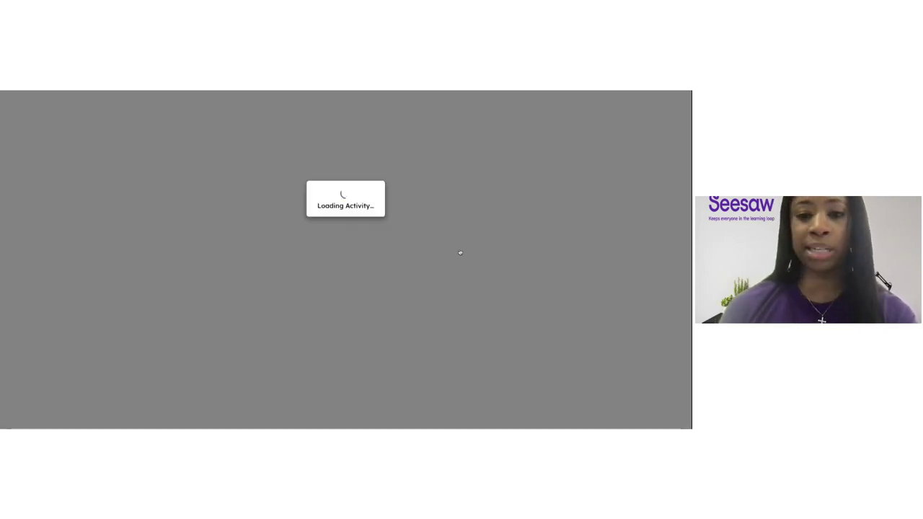
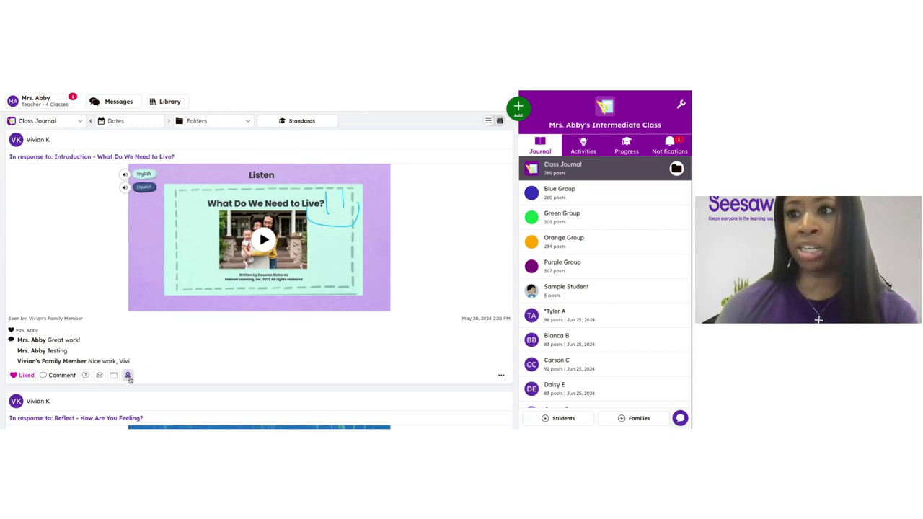
Step: Open the class settings from the class journal and go to the management of the class folders
scroll(128, 378, "down", 1)
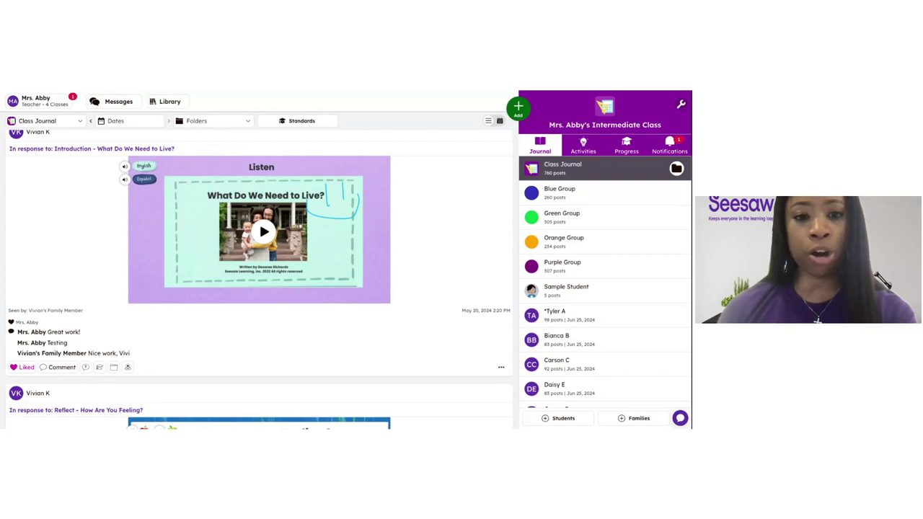
left_click(681, 104)
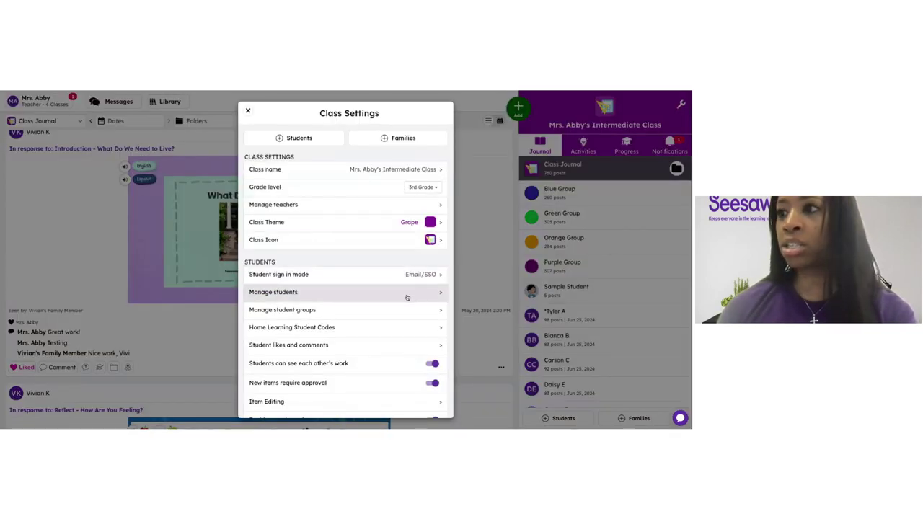
scroll(408, 295, "down", 3)
scroll(407, 297, "down", 3)
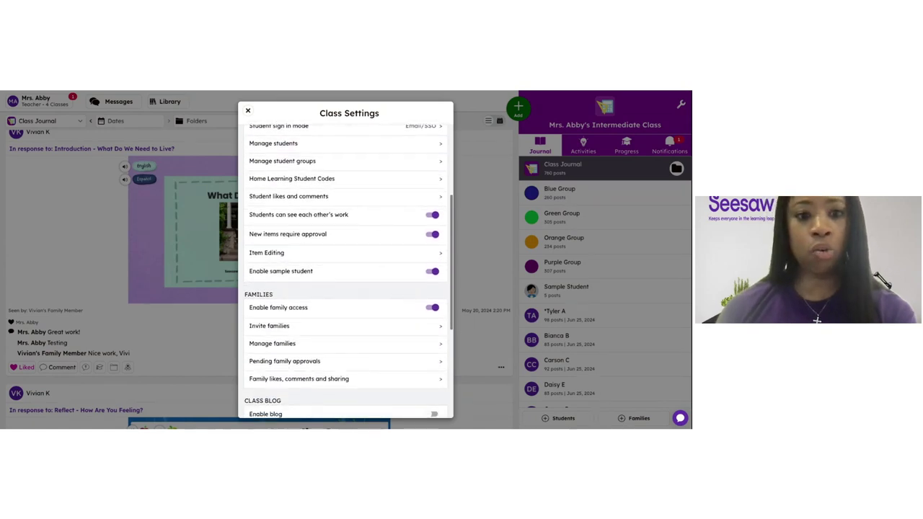
scroll(305, 349, "down", 3)
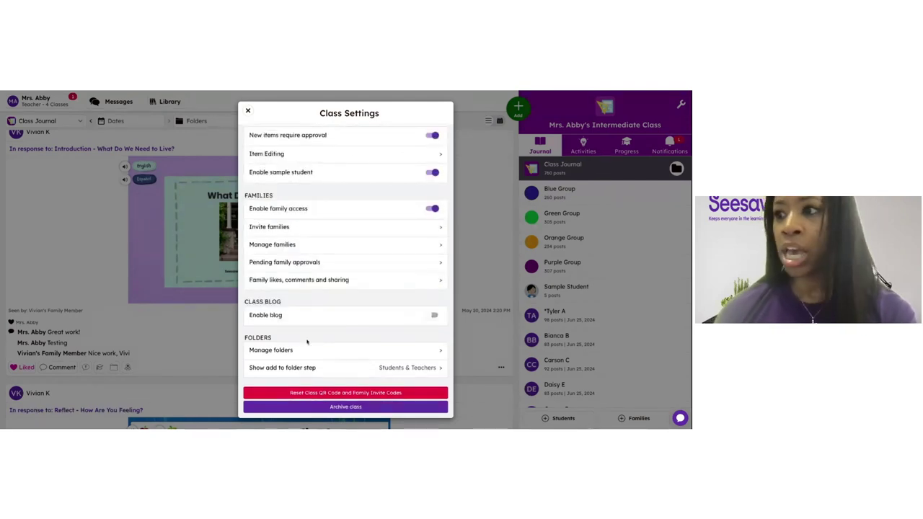
left_click(301, 351)
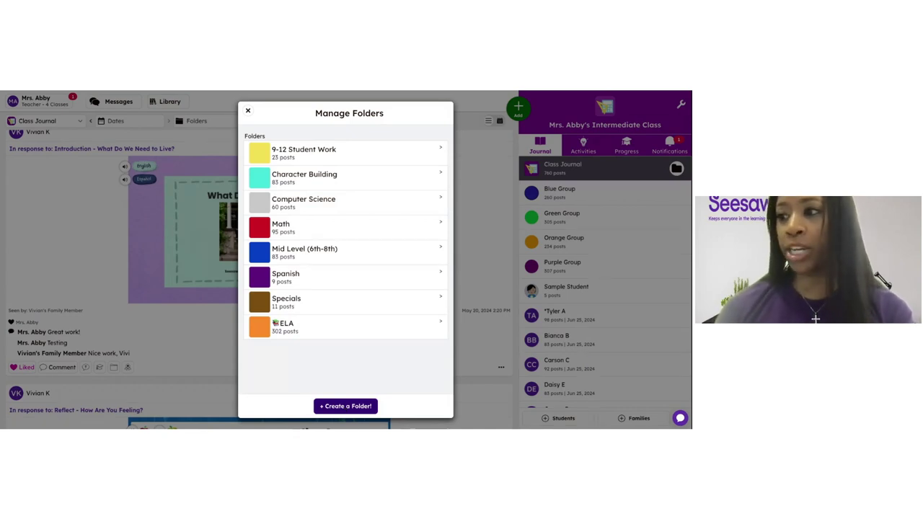
Step: Create a light blue class folder named Math Quarter 1 with an emoji in front of the name
left_click(345, 406)
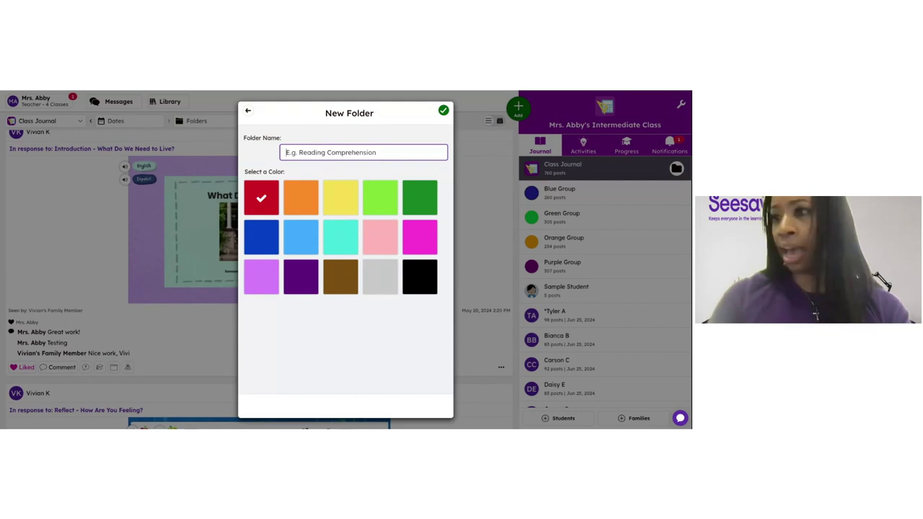
type("Mat")
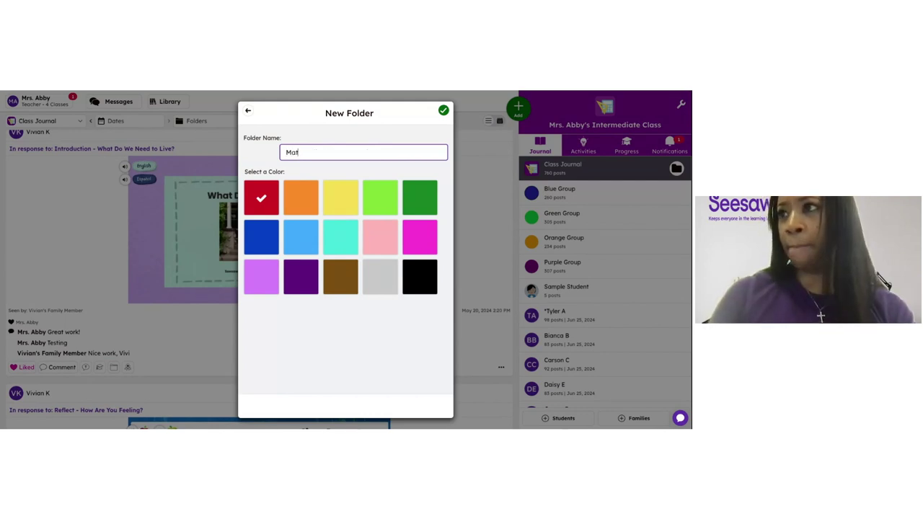
type("h Qu")
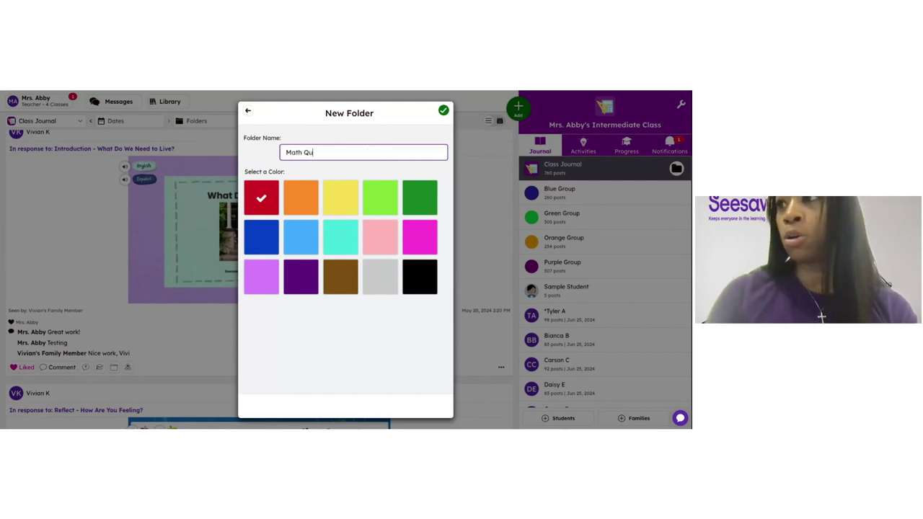
type("arter 1")
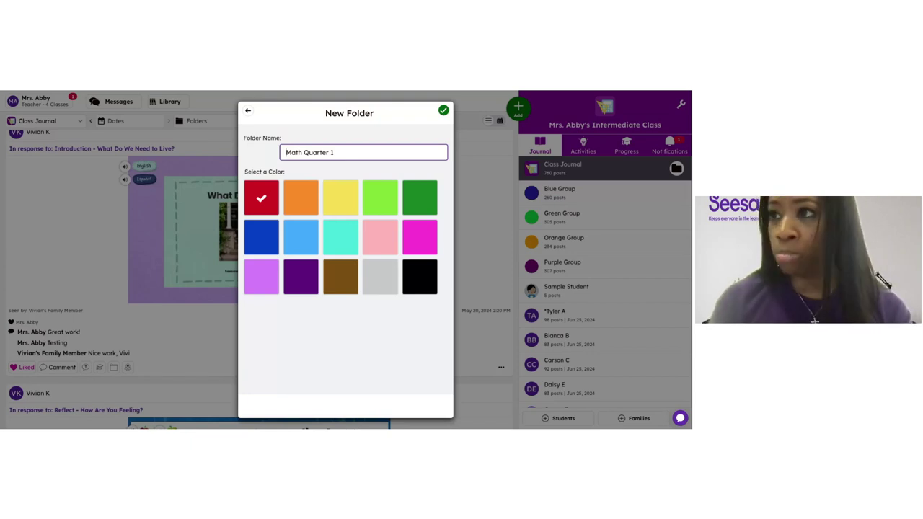
type("🗓")
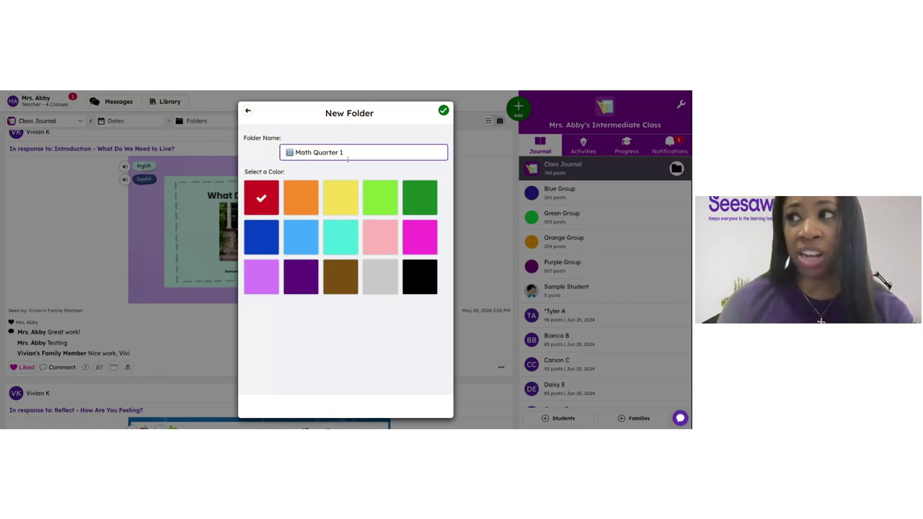
left_click(303, 201)
left_click(313, 230)
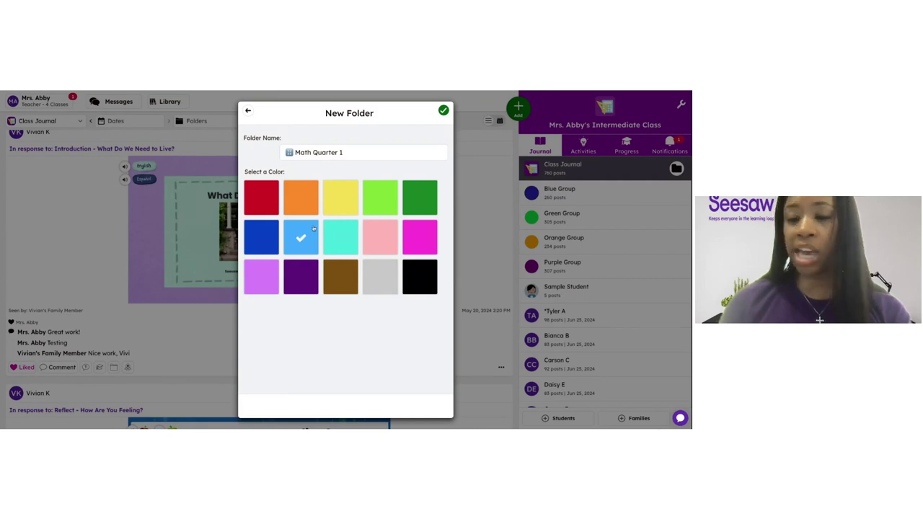
left_click(444, 111)
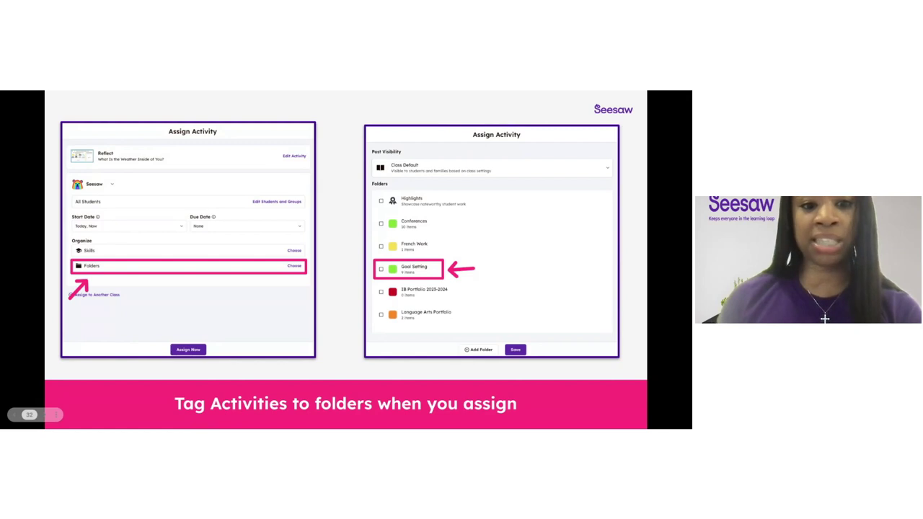
key("Right")
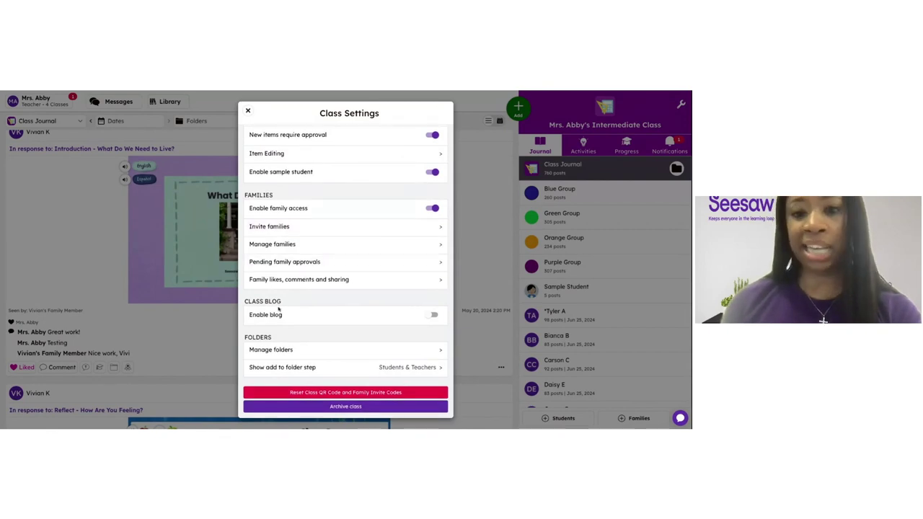
Step: Review the options for who sees the add to folder step, then close the class settings
left_click(292, 369)
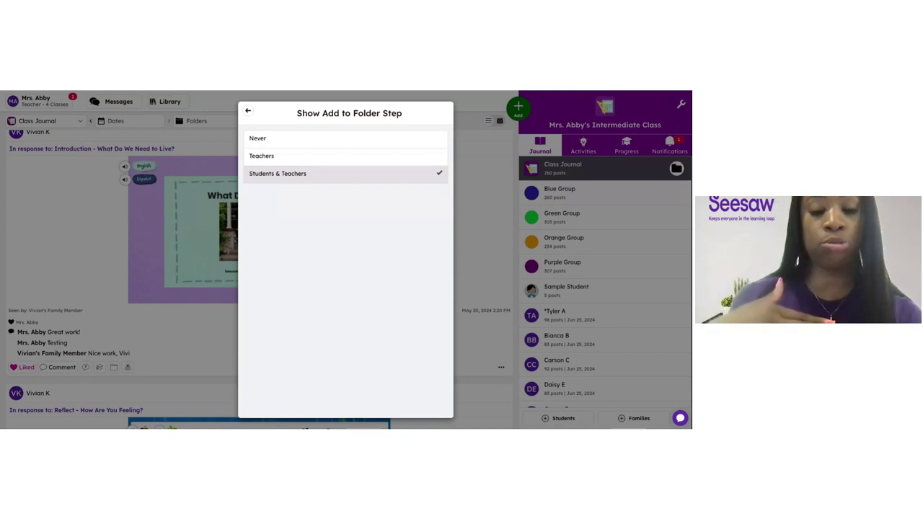
left_click(248, 110)
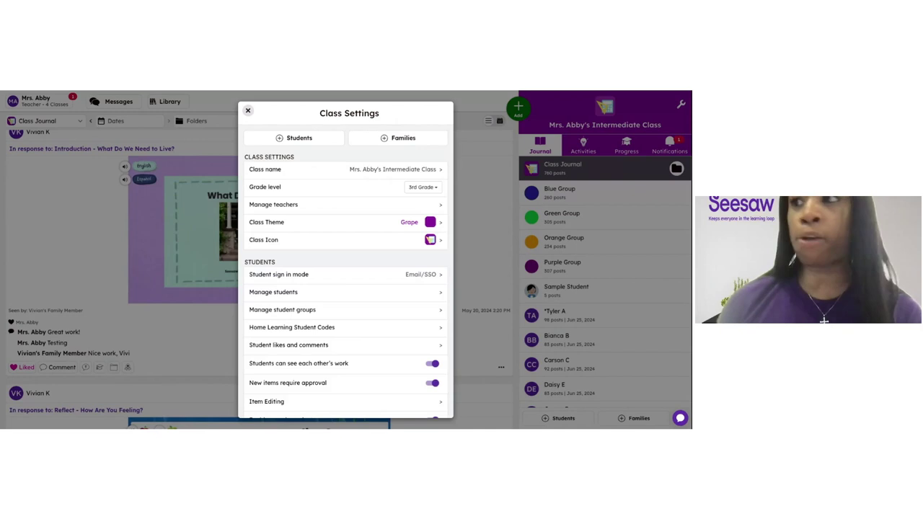
left_click(248, 110)
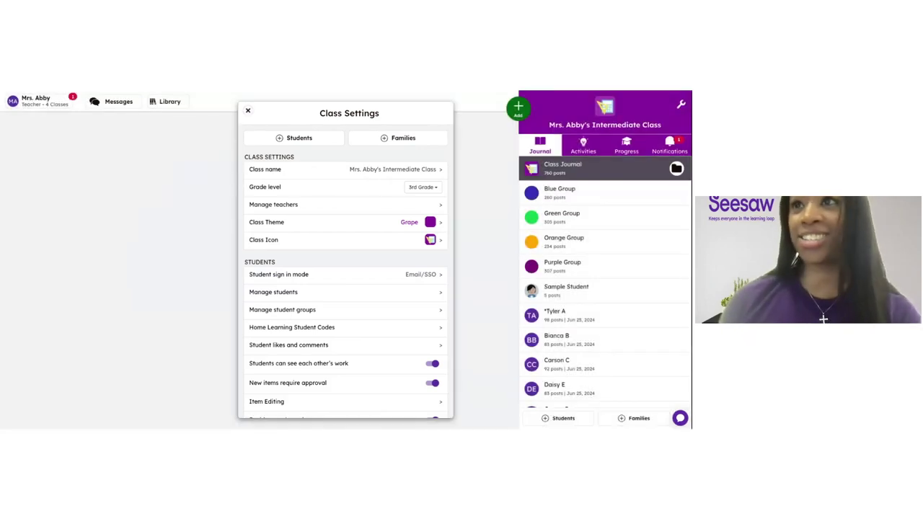